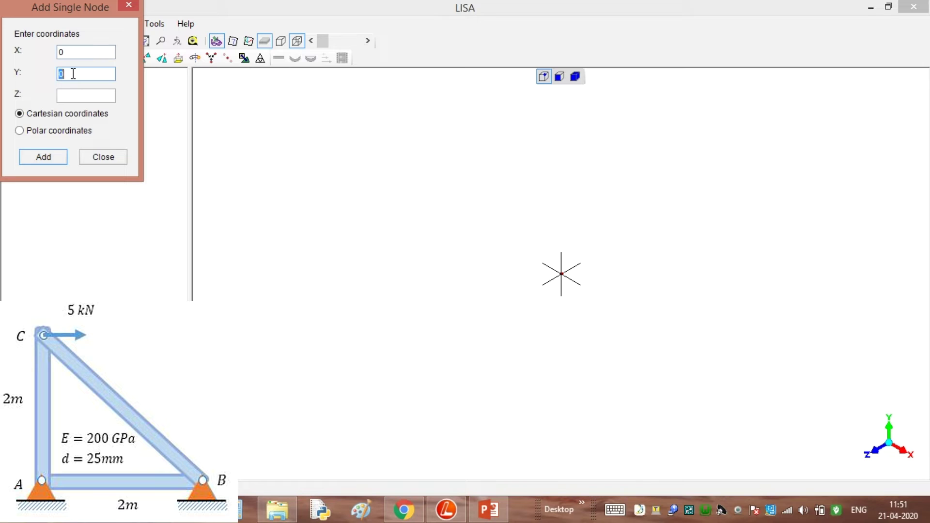
# - Add a node at X 0, Y 2000 to complete the truss's three corner nodes, and finish adding nodes
pyautogui.write('000')
pyautogui.click(48, 158)
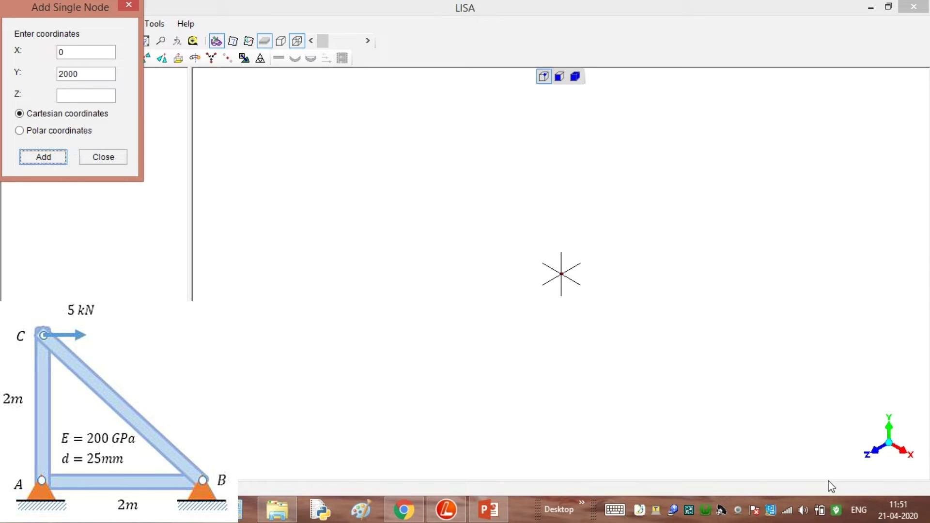
pyautogui.click(876, 452)
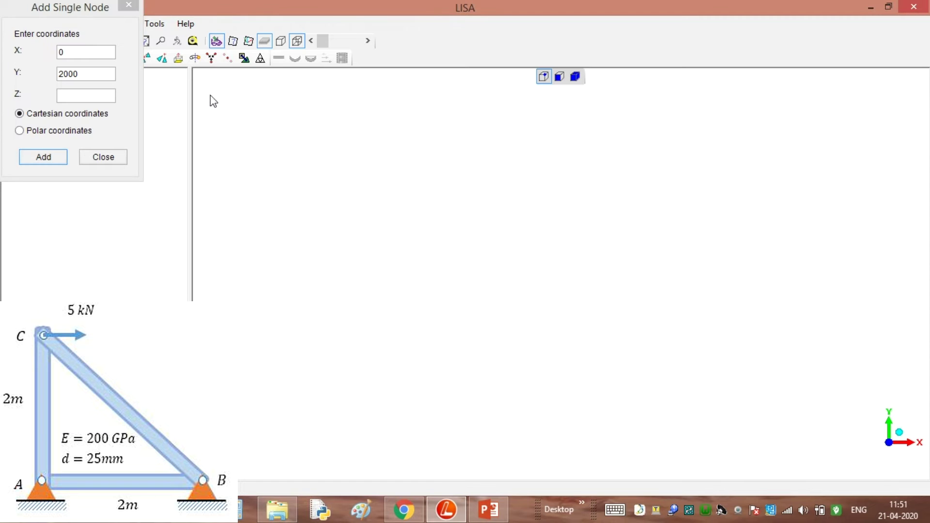
pyautogui.click(146, 41)
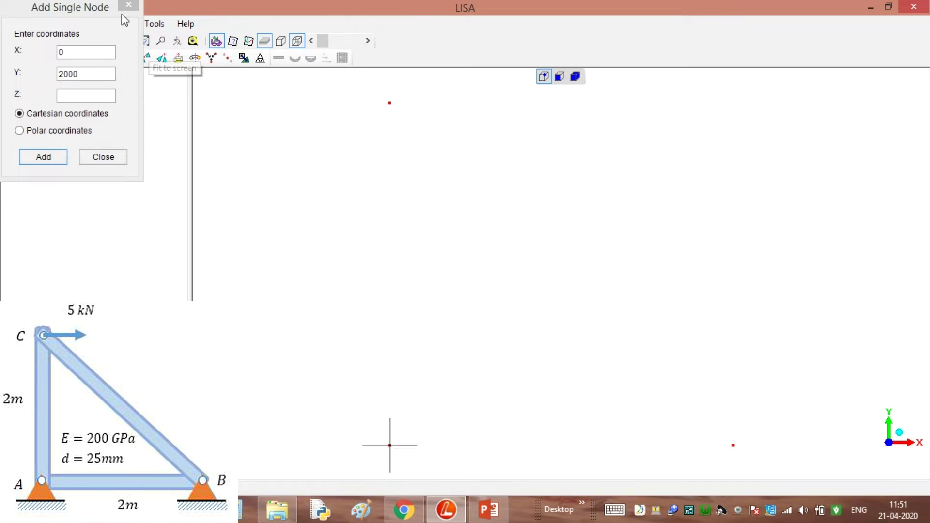
pyautogui.click(128, 5)
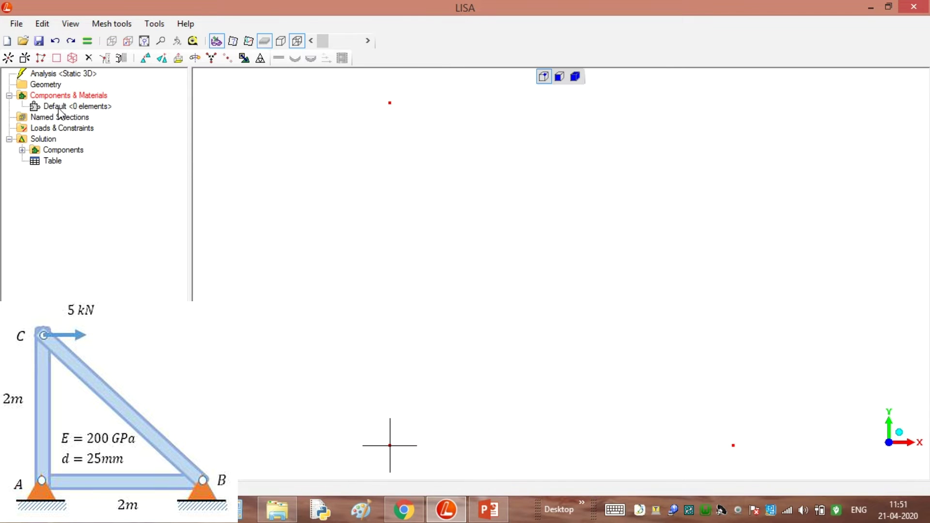
# - Connect the three nodes with line2 beam/truss elements to form the base, diagonal and vertical members of the triangle
pyautogui.click(25, 58)
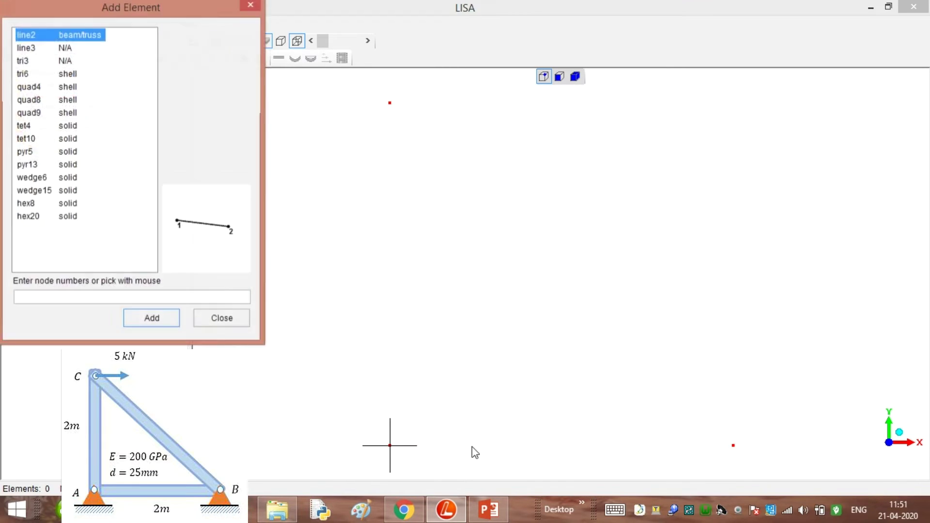
pyautogui.click(390, 445)
pyautogui.click(736, 445)
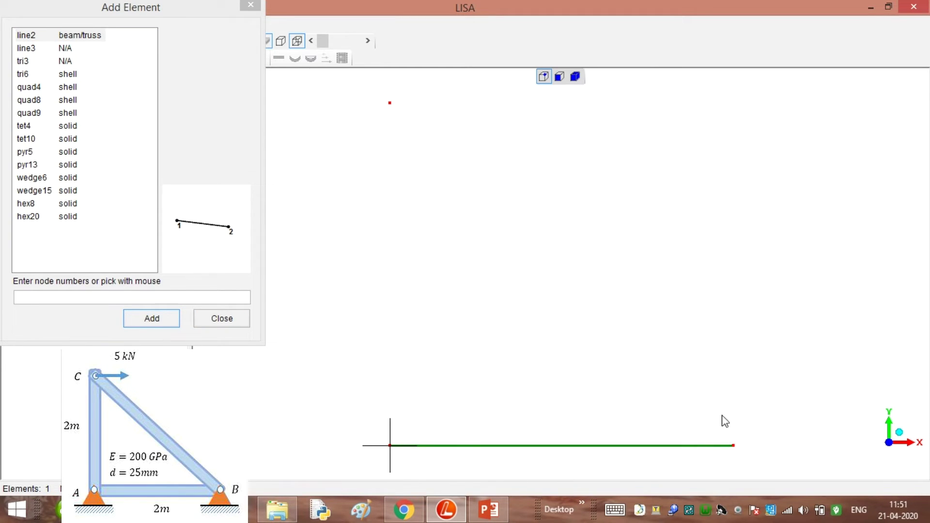
pyautogui.click(734, 446)
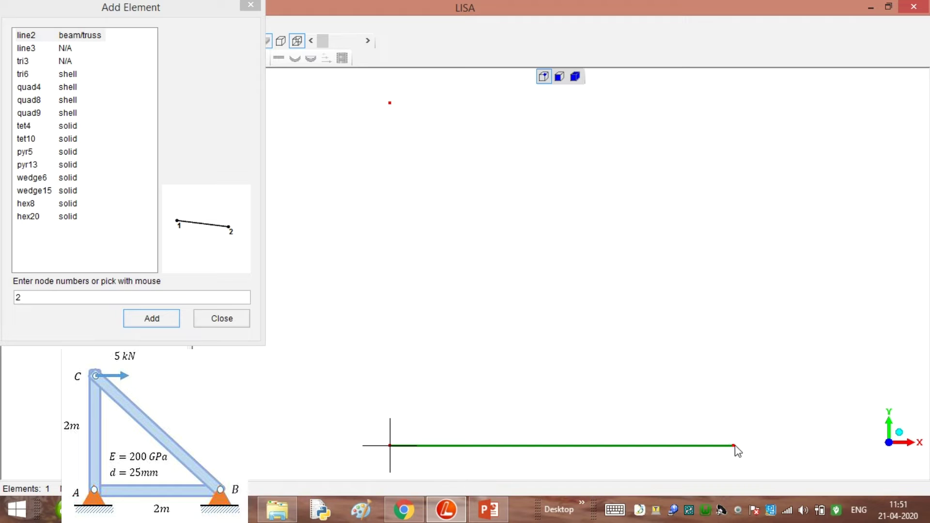
pyautogui.click(390, 103)
pyautogui.click(390, 104)
pyautogui.click(390, 446)
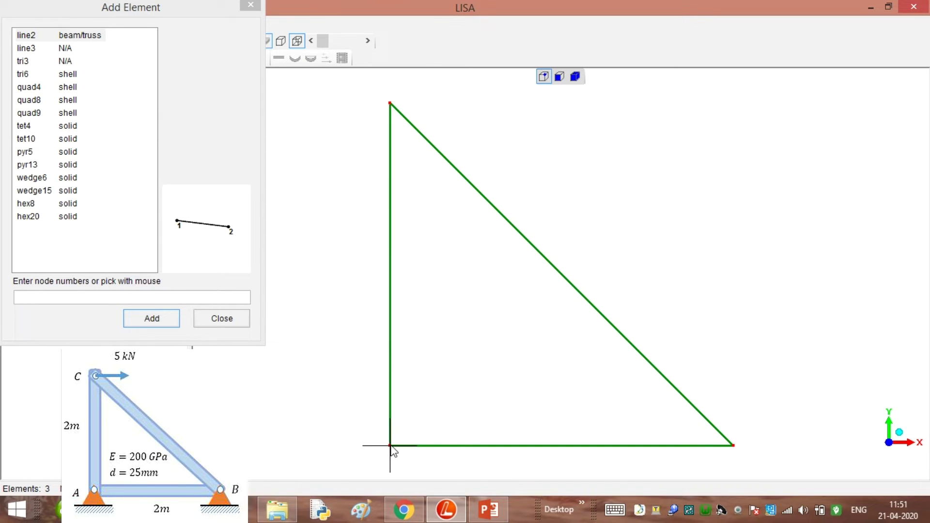
pyautogui.click(234, 321)
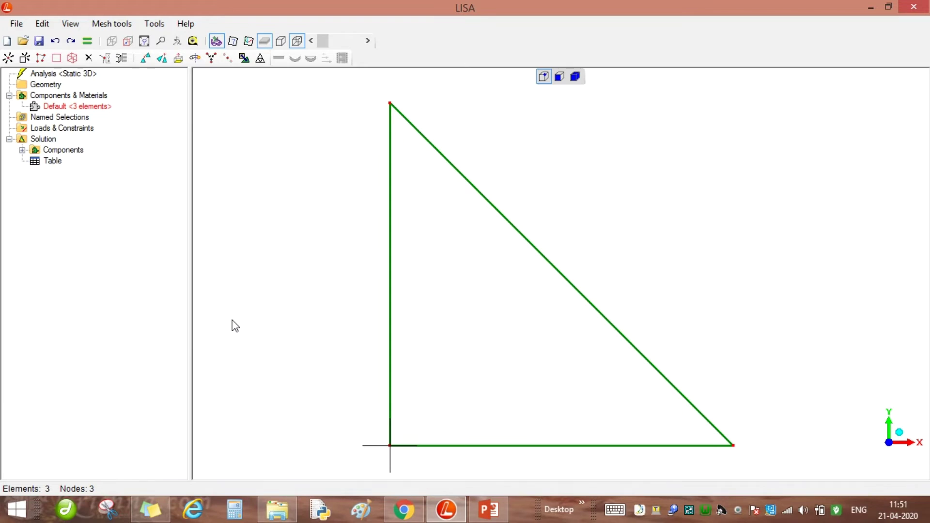
# - Assign a new material to the Default component with a circular bar section of diameter 25
pyautogui.rightClick(100, 108)
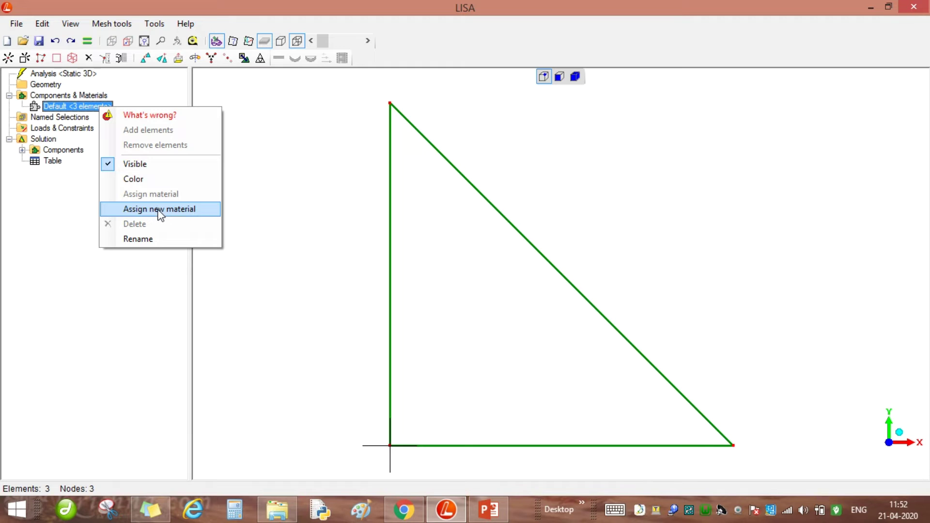
pyautogui.click(158, 210)
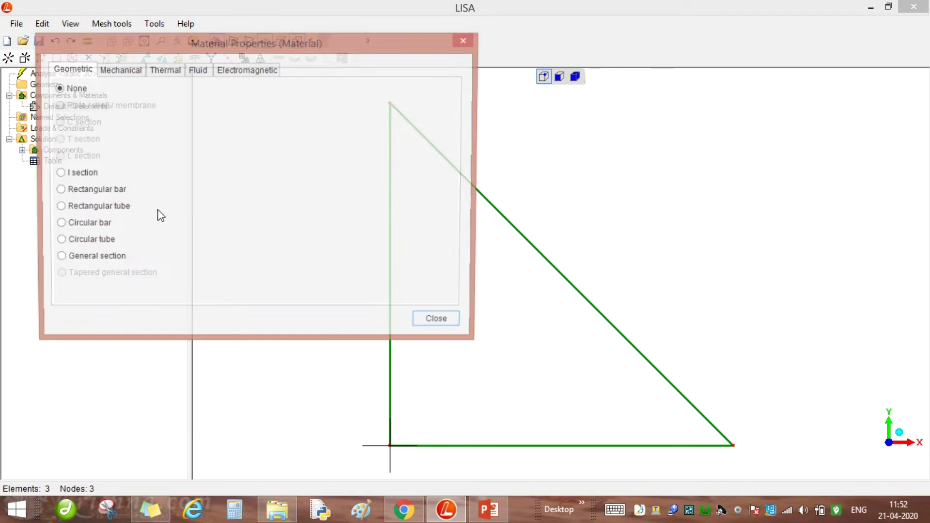
pyautogui.click(58, 226)
pyautogui.click(391, 102)
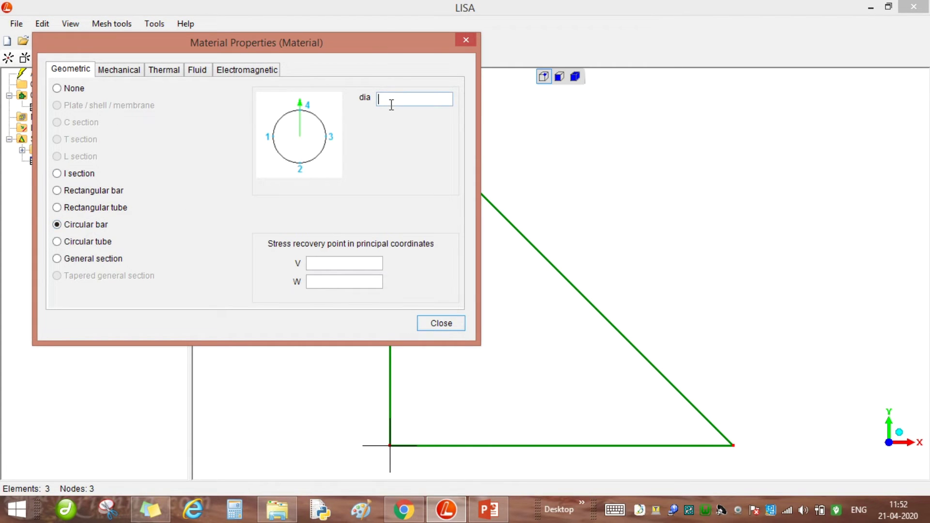
pyautogui.write('25')
# - Make the material isotropic with a Young's modulus of 200000 and a Poisson's ratio of 0.29
pyautogui.click(119, 70)
pyautogui.click(58, 106)
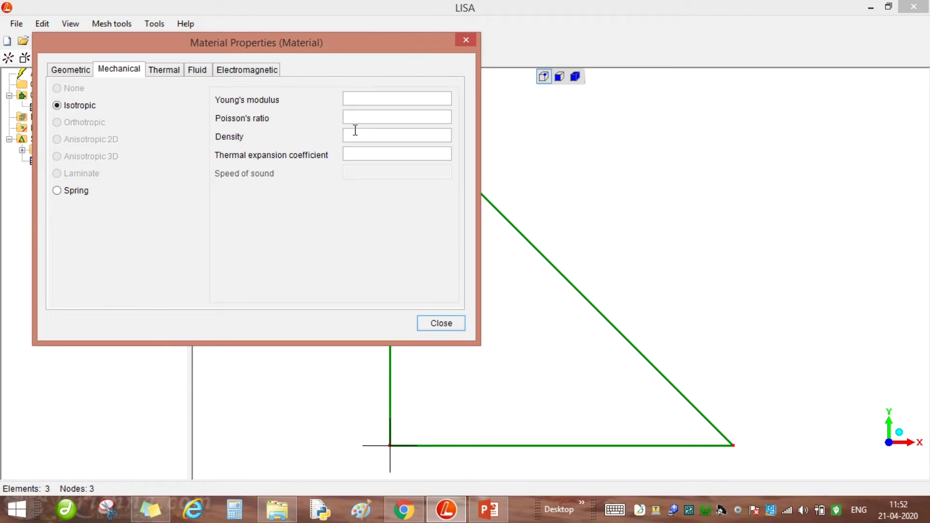
pyautogui.click(381, 96)
pyautogui.write('200000')
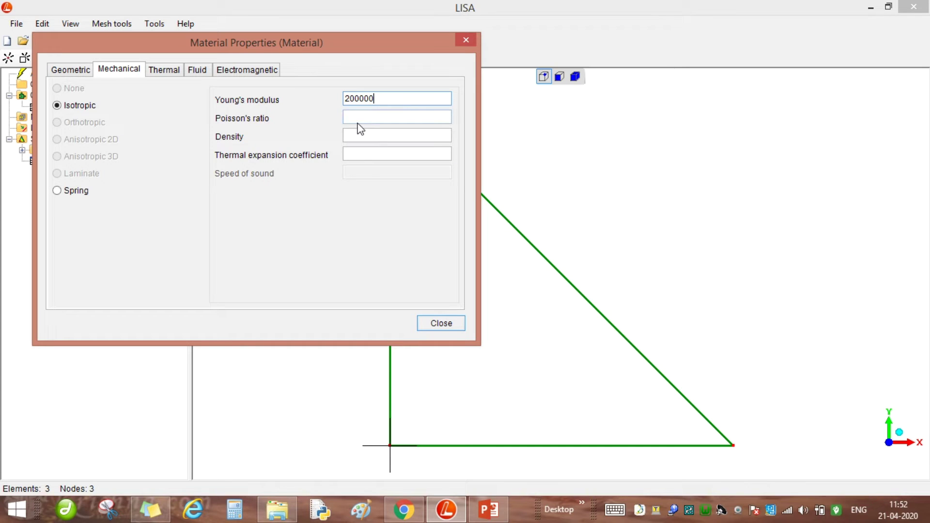
pyautogui.click(359, 118)
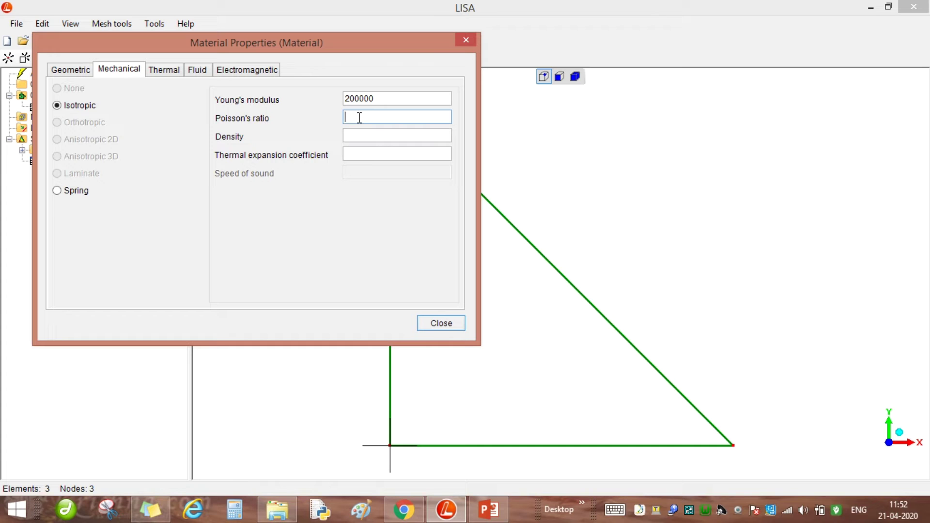
pyautogui.write('0.29')
pyautogui.click(454, 324)
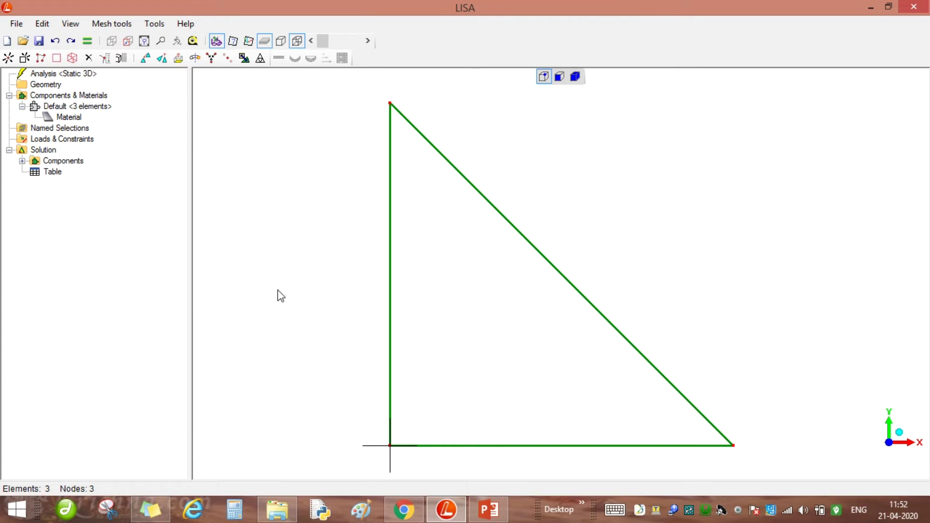
# - Constrain the two base nodes of the truss with a displacement of 0 in Y
pyautogui.moveTo(369, 426); pyautogui.dragTo(763, 462)
pyautogui.click(348, 419)
pyautogui.moveTo(351, 421); pyautogui.dragTo(755, 466)
pyautogui.rightClick(391, 448)
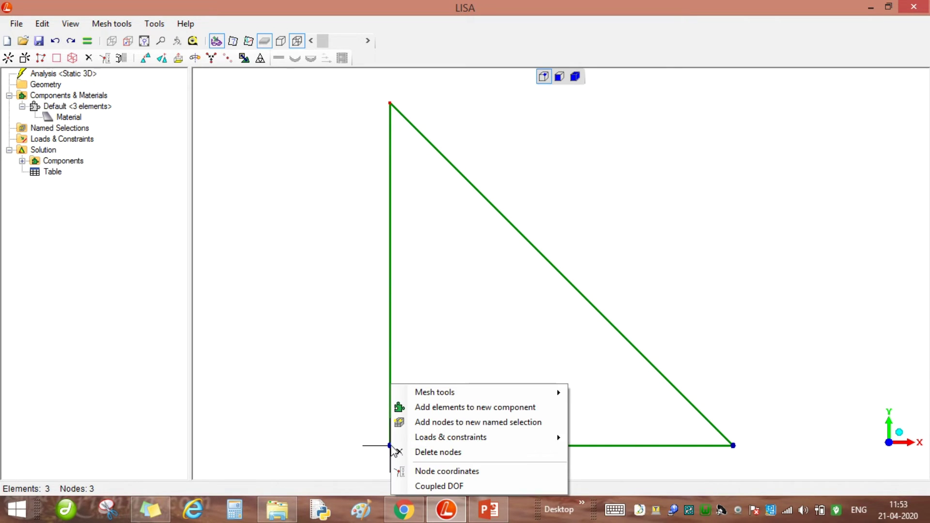
pyautogui.moveTo(477, 437)
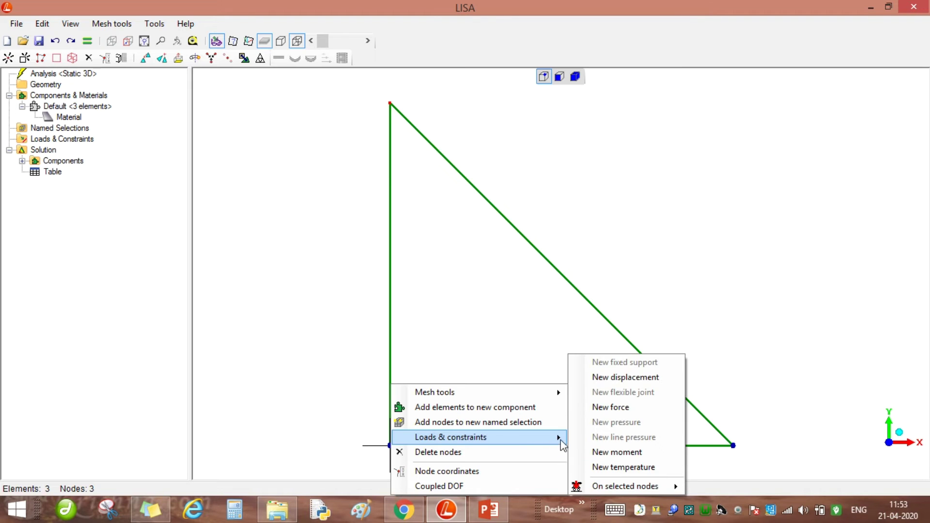
pyautogui.click(615, 378)
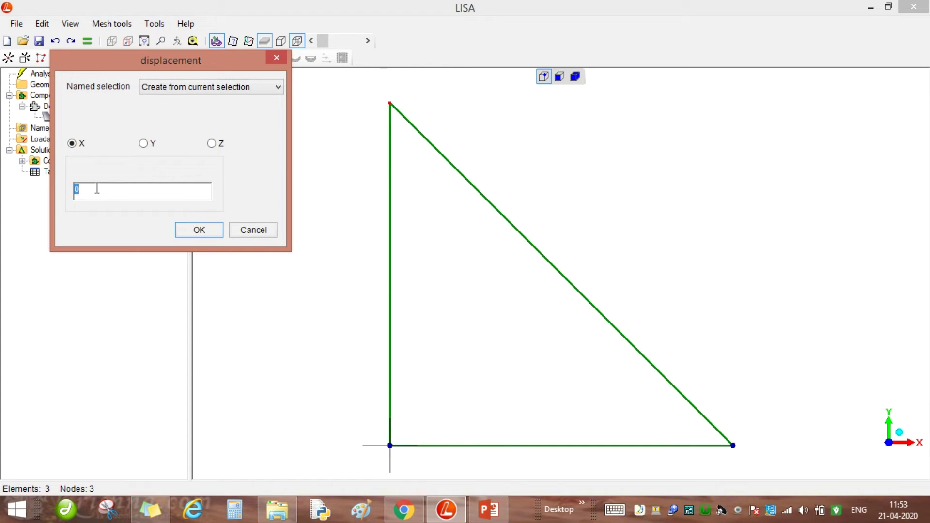
pyautogui.click(143, 143)
pyautogui.click(195, 232)
# - Constrain the same two base nodes with a displacement of 0 in X
pyautogui.moveTo(320, 413); pyautogui.dragTo(783, 477)
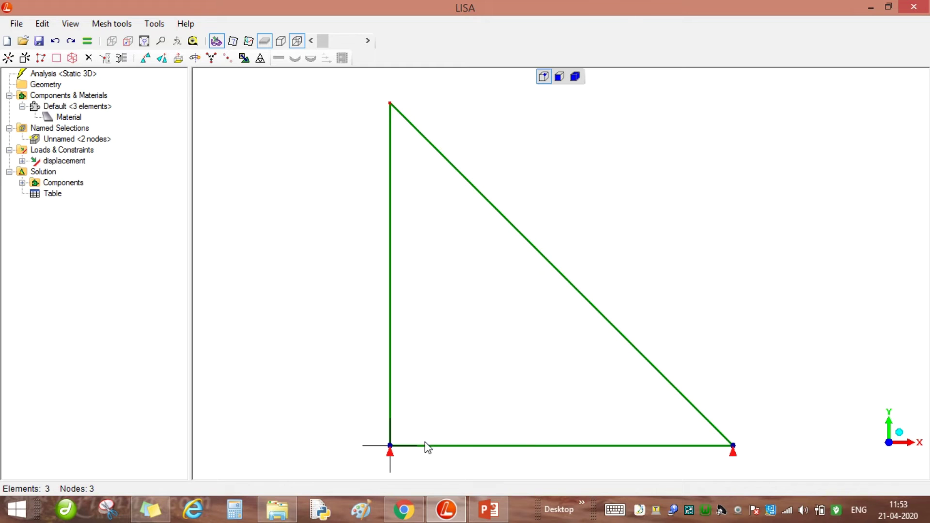
pyautogui.rightClick(390, 448)
pyautogui.moveTo(465, 441)
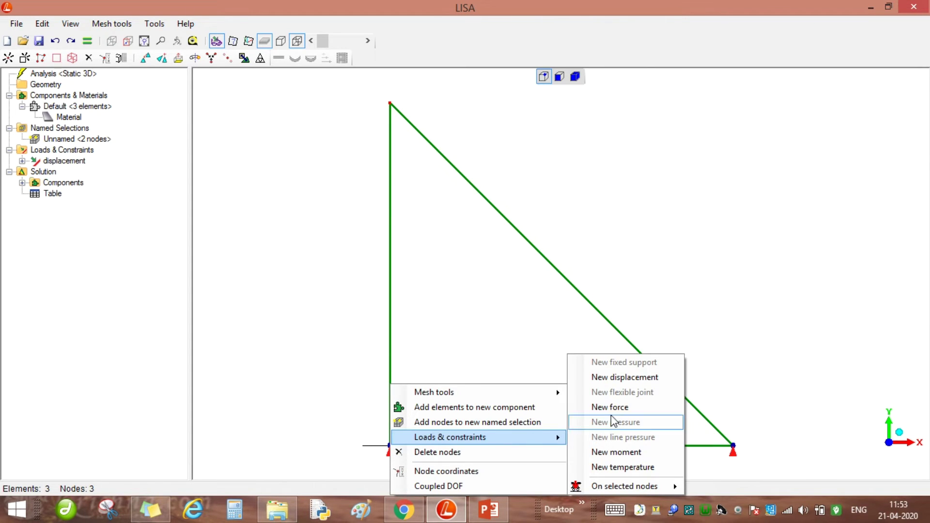
pyautogui.click(622, 382)
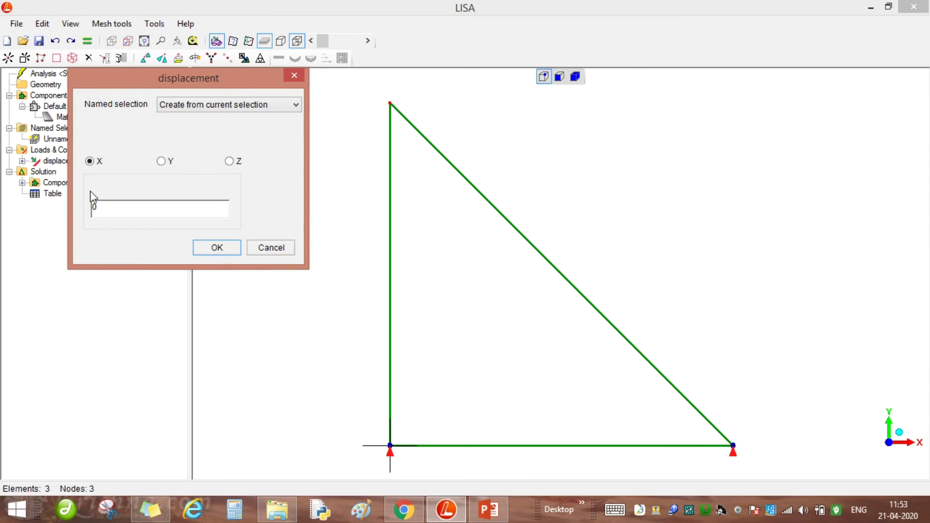
pyautogui.click(217, 247)
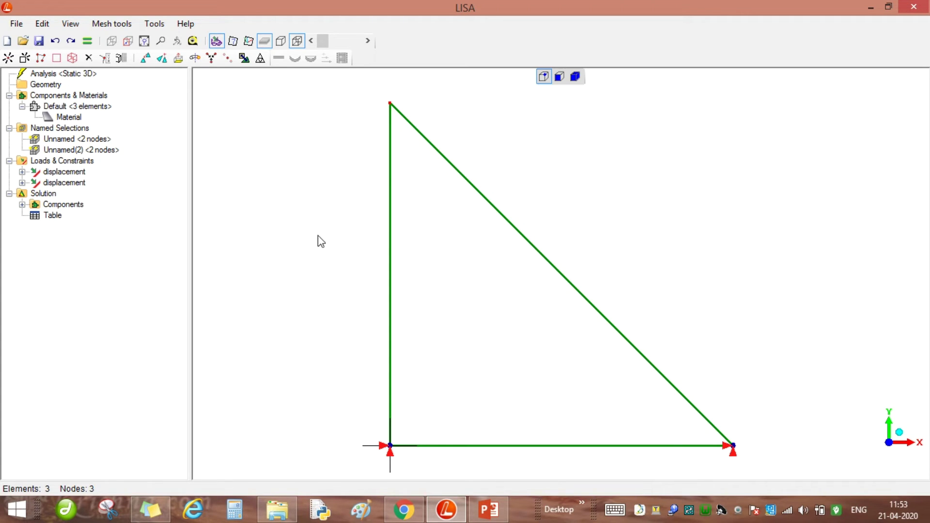
# - Apply a force of 5000 in the X direction to the truss's top node
pyautogui.rightClick(389, 103)
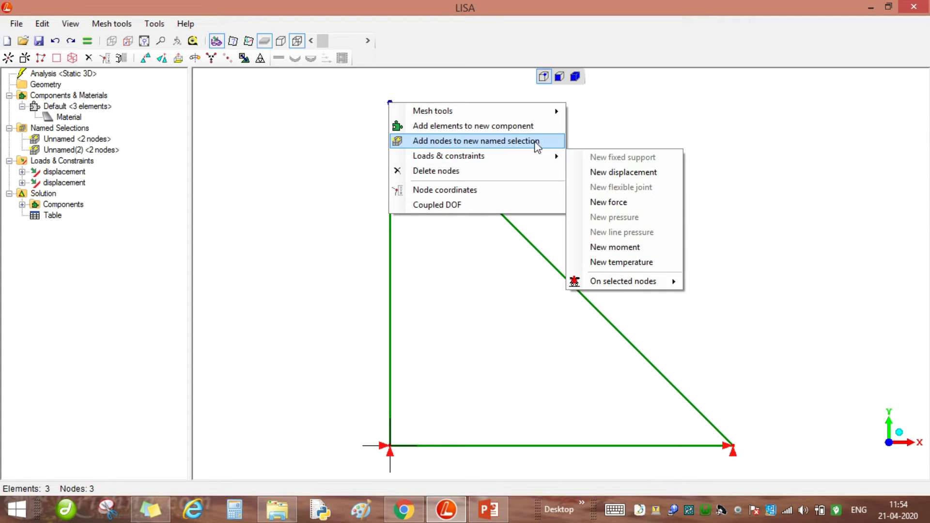
pyautogui.moveTo(539, 160)
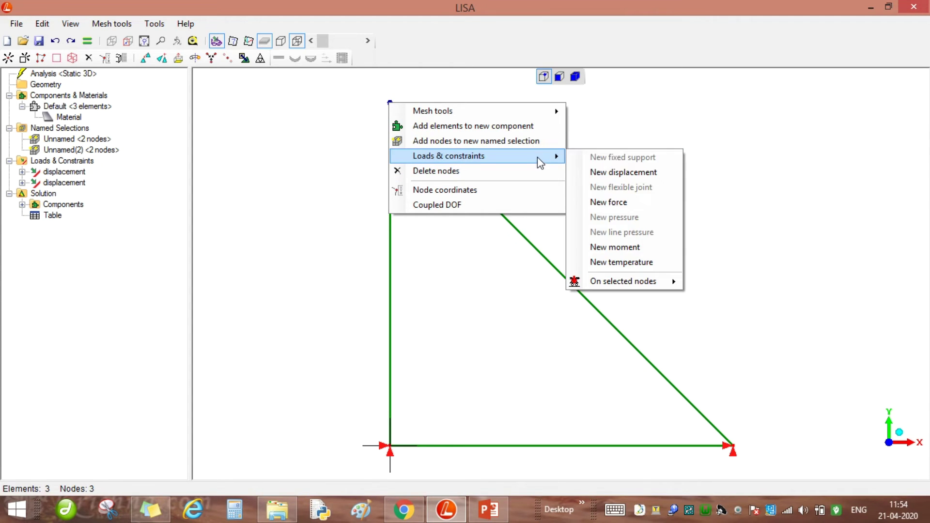
pyautogui.click(624, 206)
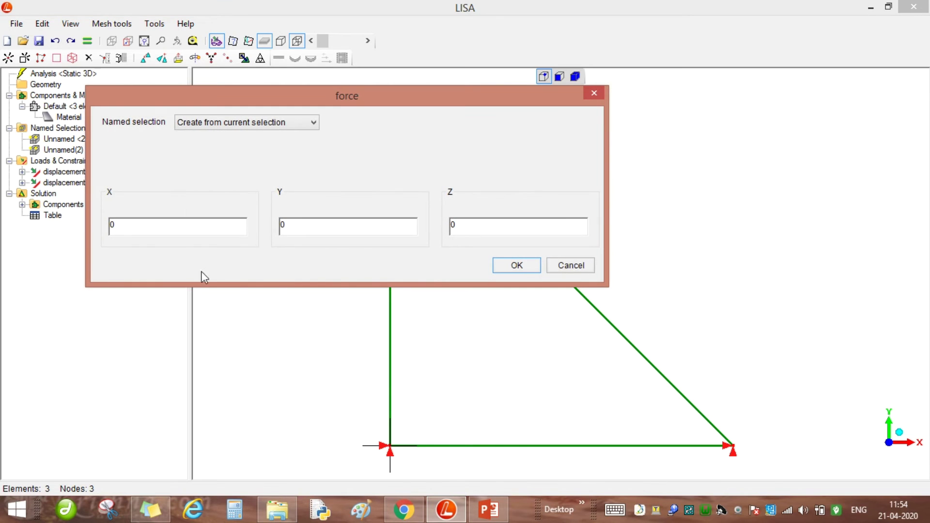
pyautogui.doubleClick(195, 227)
pyautogui.write('5000')
pyautogui.click(525, 265)
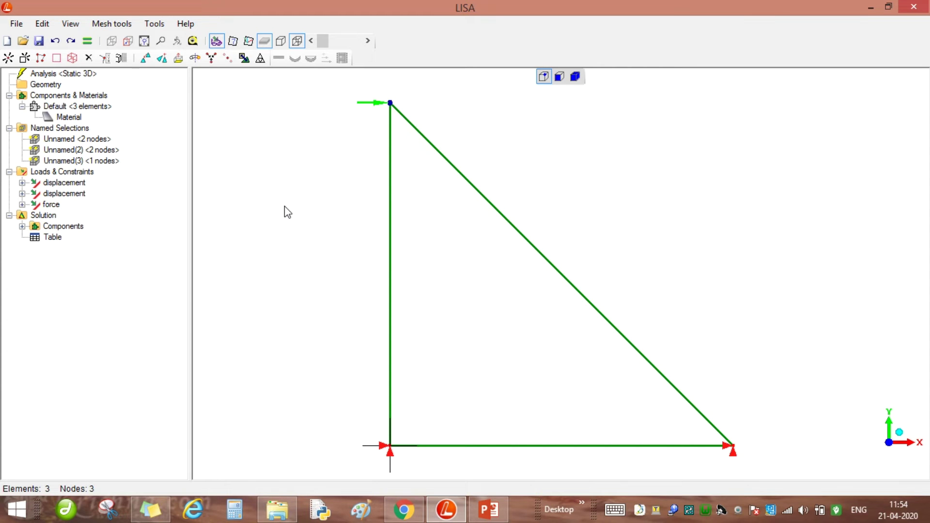
# - Solve the truss analysis and display the displacement results in X, Y and Z
pyautogui.click(89, 42)
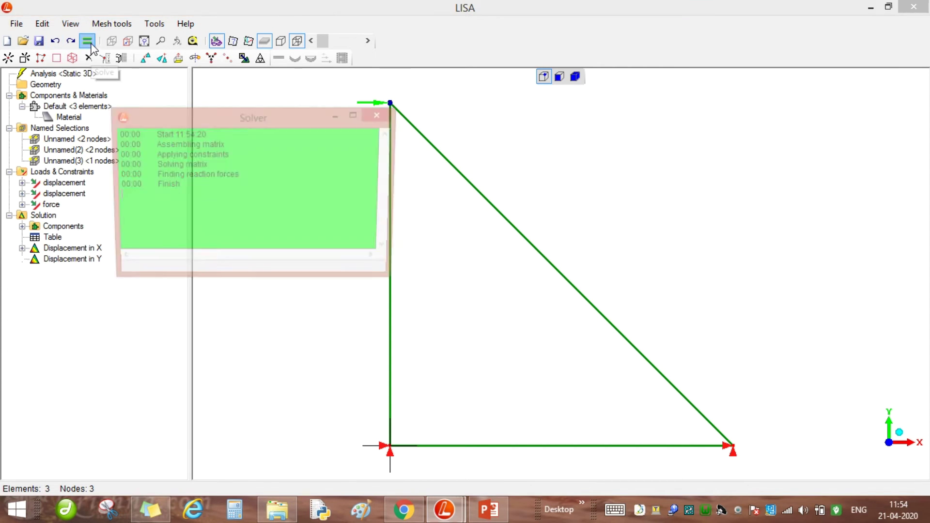
pyautogui.click(382, 116)
pyautogui.click(87, 248)
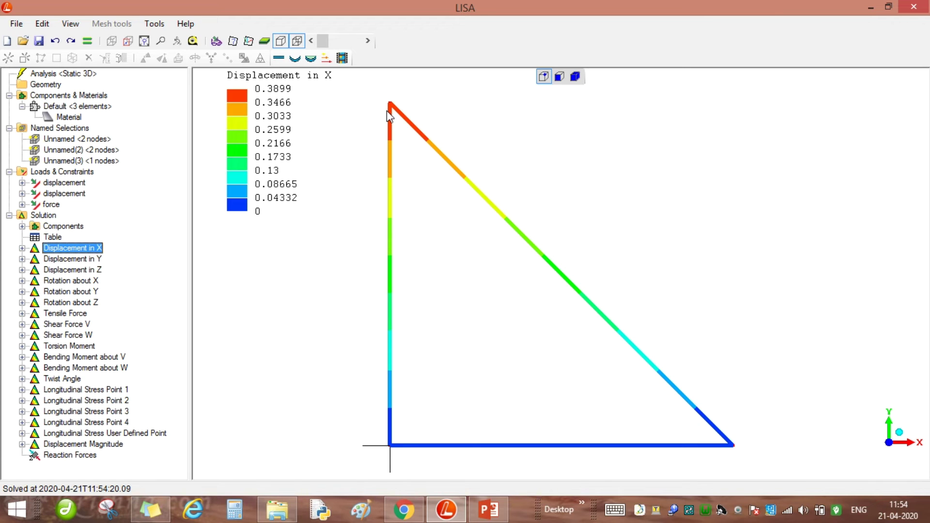
pyautogui.click(86, 260)
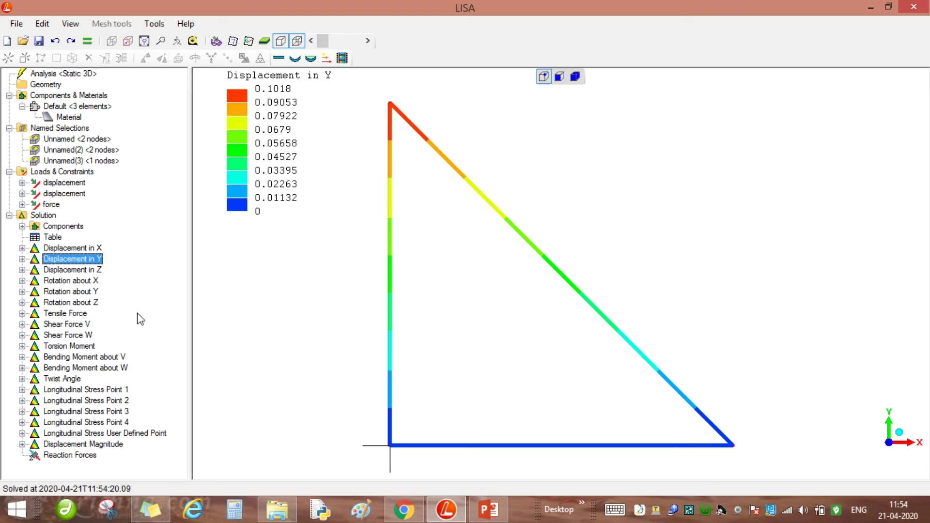
pyautogui.click(89, 270)
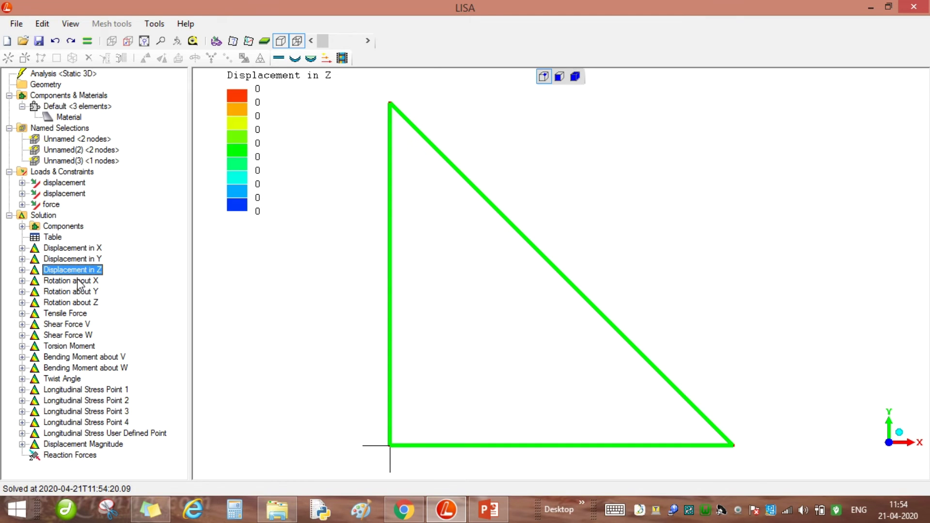
# - Examine the results for rotation about X and Y, tensile force and Longitudinal Stress Point 1
pyautogui.click(83, 282)
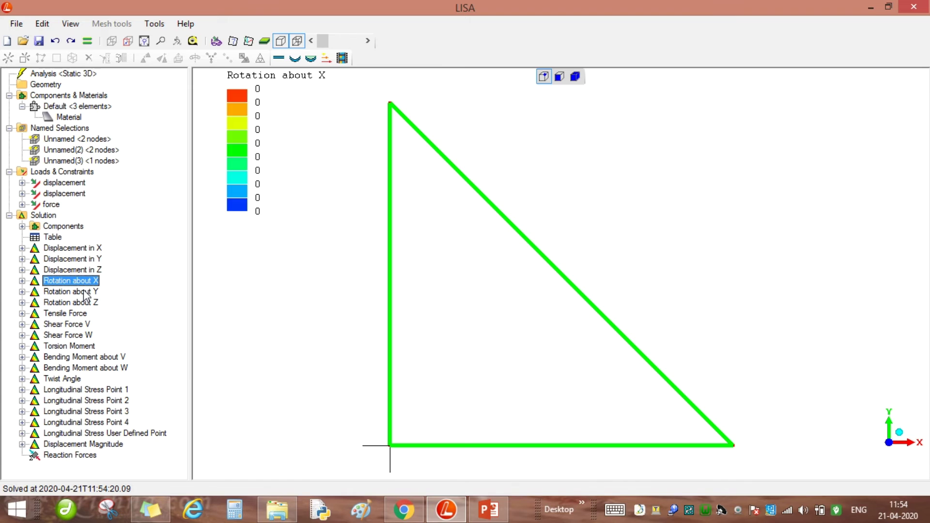
pyautogui.click(85, 292)
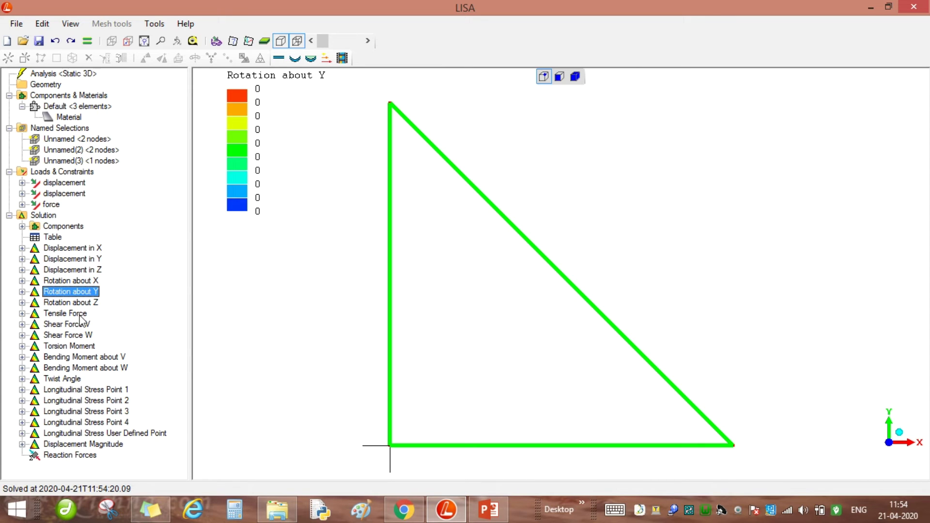
pyautogui.click(73, 314)
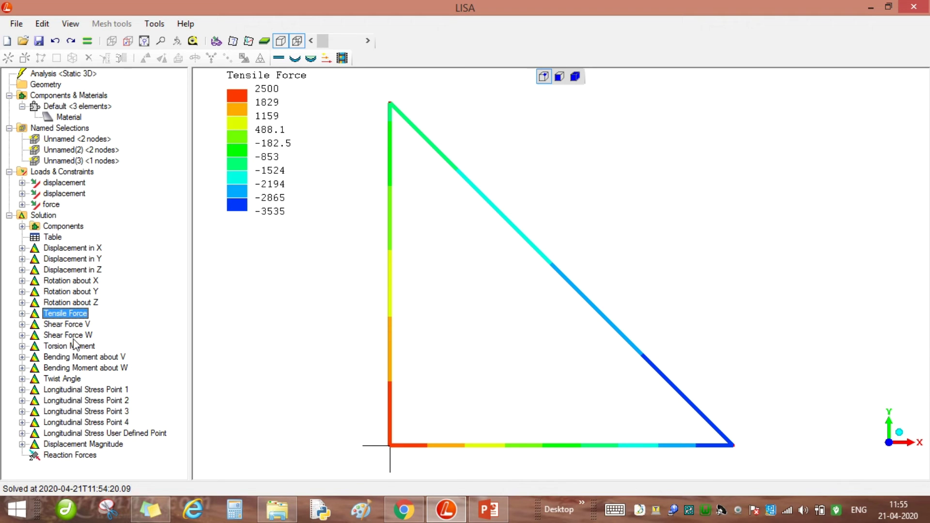
pyautogui.click(86, 393)
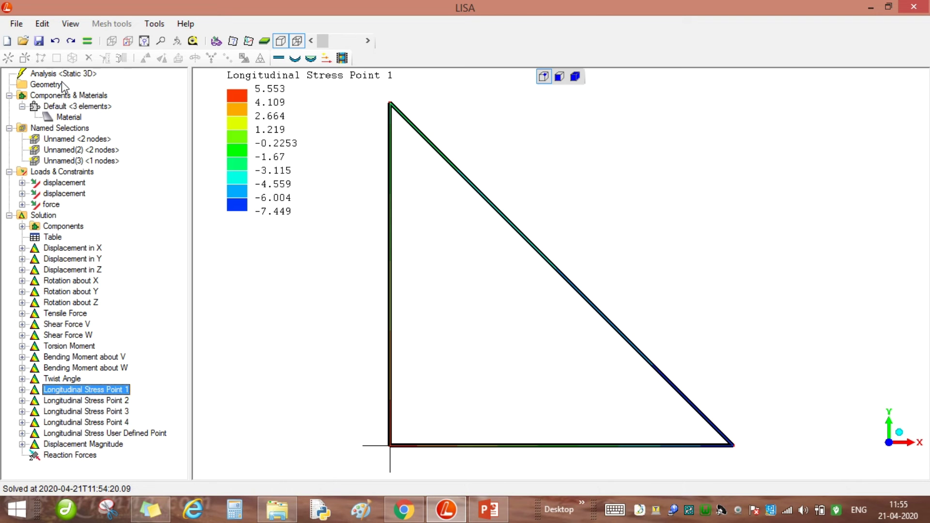
# - Check the numbered stress recovery points of the circular bar section in the material's geometric properties
pyautogui.rightClick(76, 117)
pyautogui.click(107, 124)
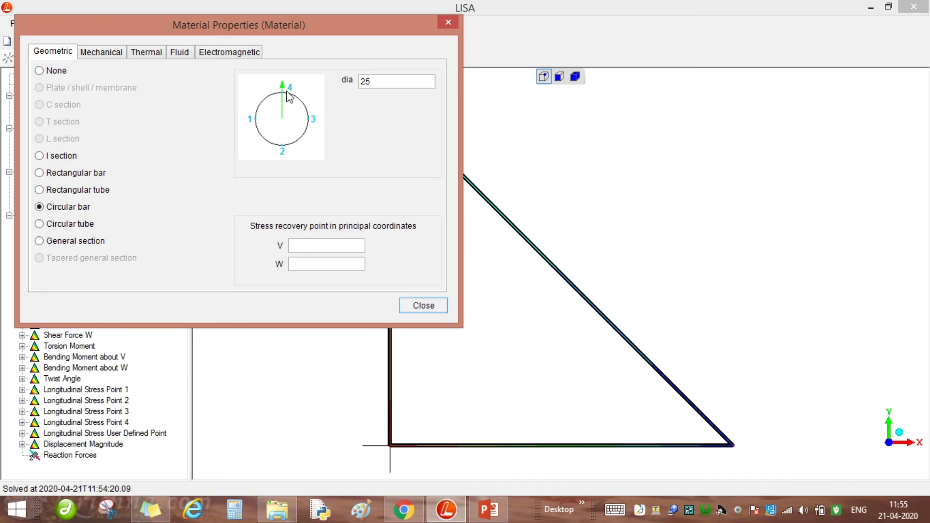
pyautogui.click(426, 307)
# - Examine the results for Longitudinal Stress Points 2, 3 and 4, Longitudinal Stress User Defined Point and Displacement Magnitude
pyautogui.click(97, 400)
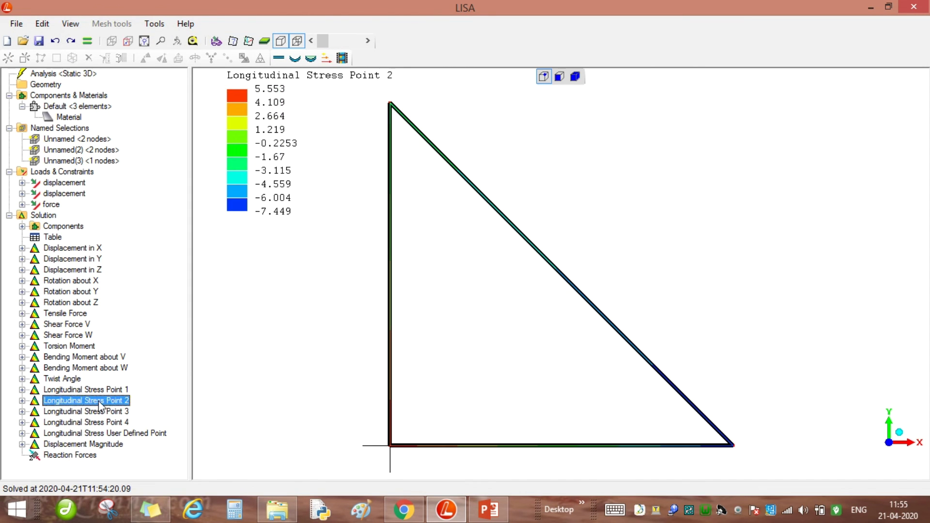
pyautogui.click(103, 412)
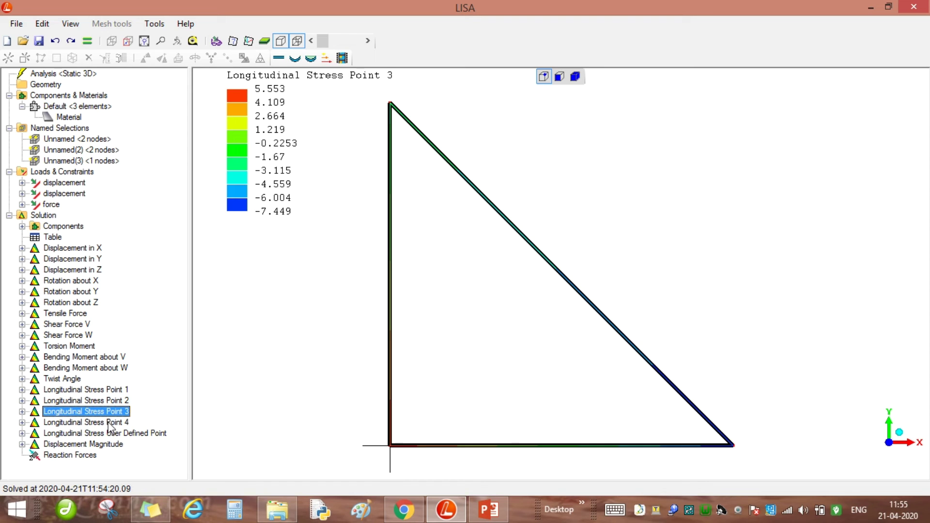
pyautogui.click(108, 422)
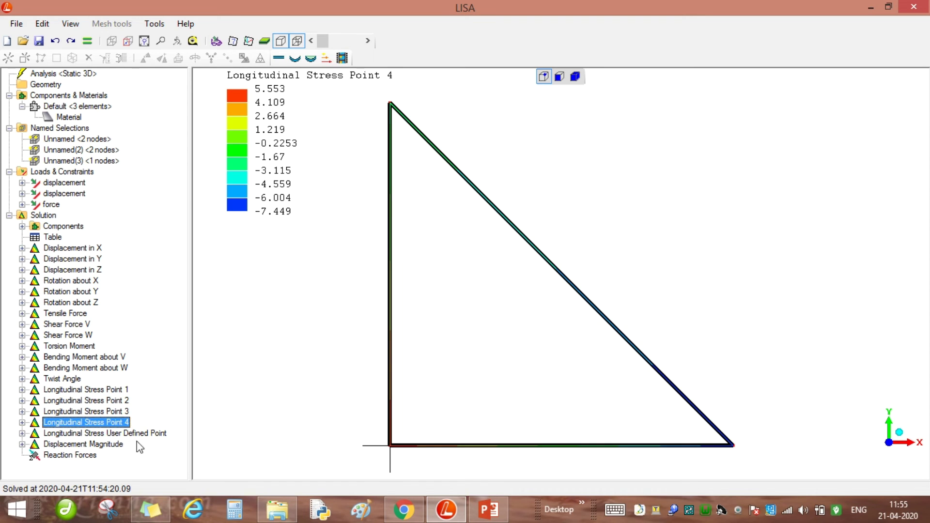
pyautogui.click(152, 434)
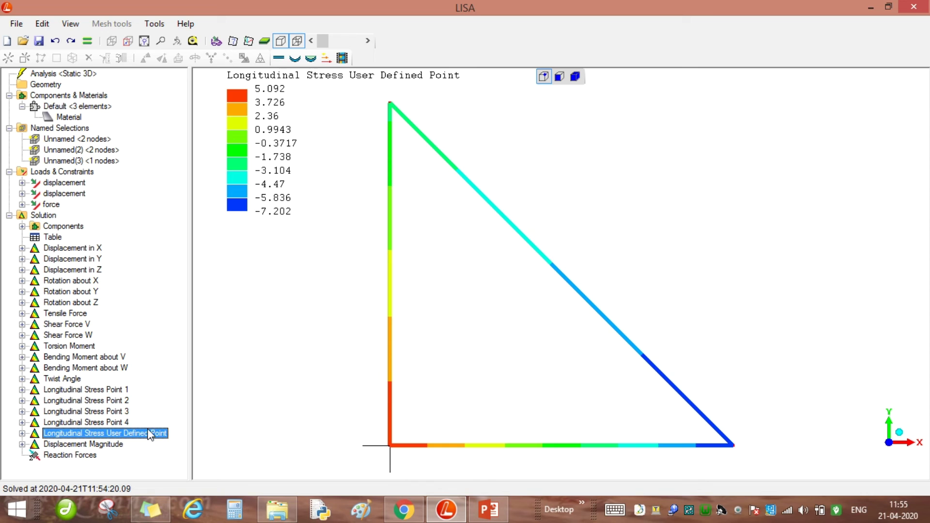
pyautogui.click(108, 446)
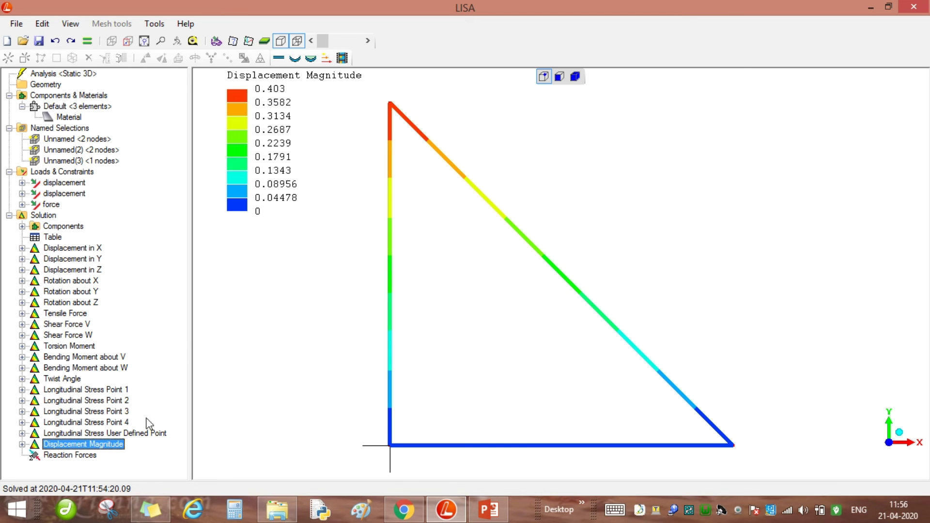
# - Examine the X reaction forces at the truss's supported nodes
pyautogui.click(71, 455)
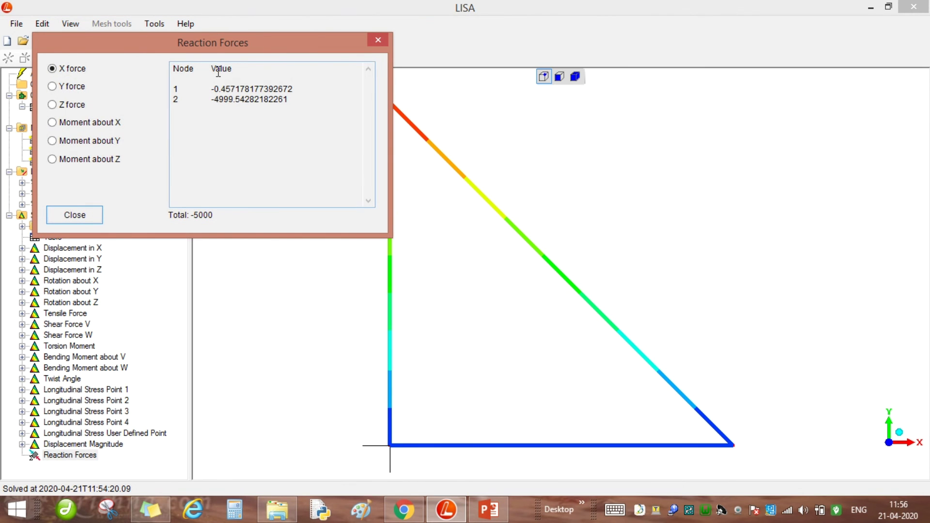
pyautogui.moveTo(249, 38); pyautogui.dragTo(313, 190)
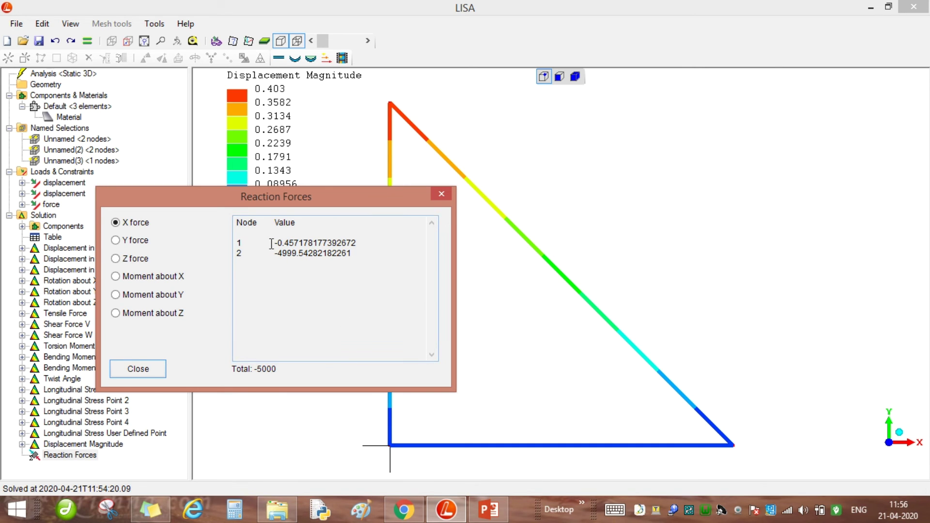
pyautogui.moveTo(272, 254); pyautogui.dragTo(353, 252)
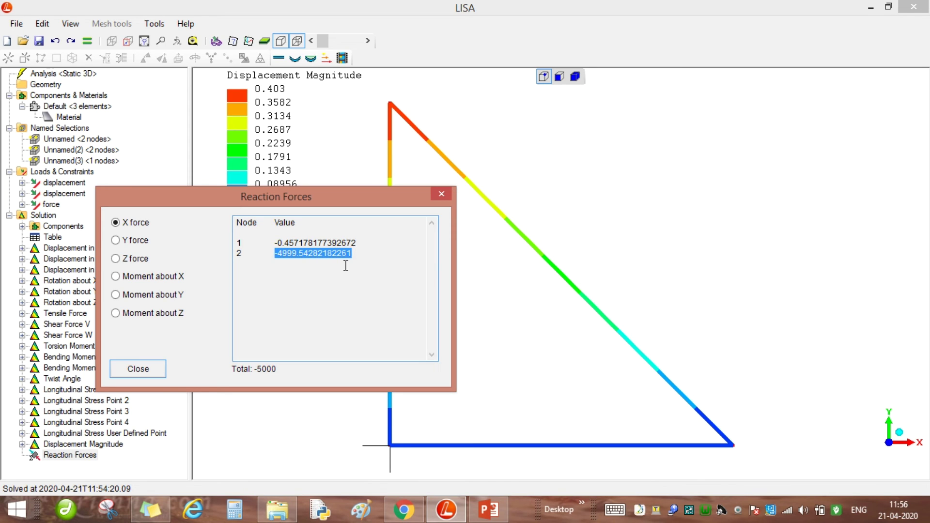
pyautogui.click(278, 260)
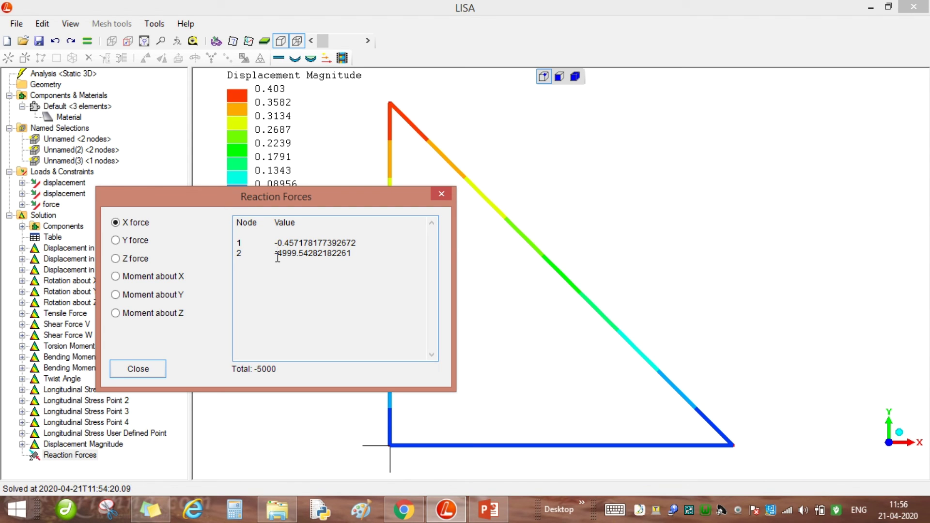
# - Examine the reaction forces in Y and Z and the reaction moments about X, Y and Z
pyautogui.click(116, 240)
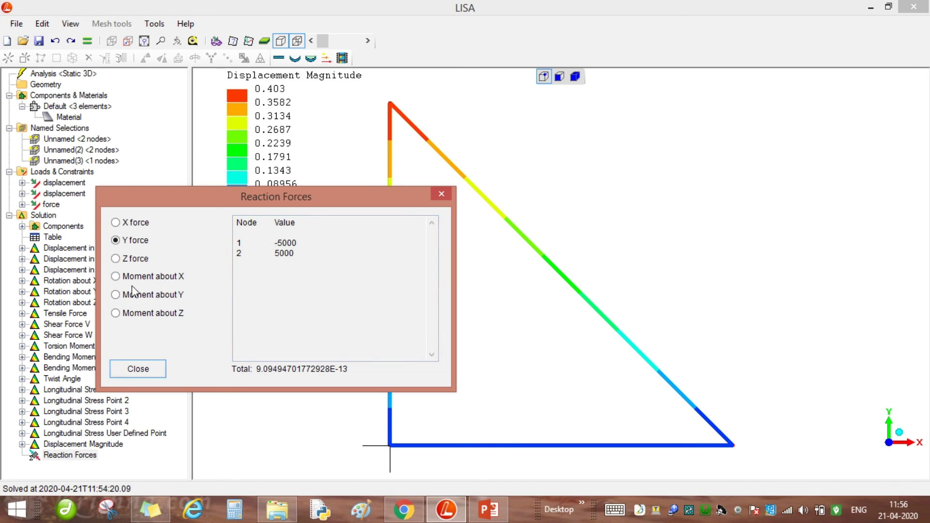
pyautogui.click(115, 259)
pyautogui.click(116, 276)
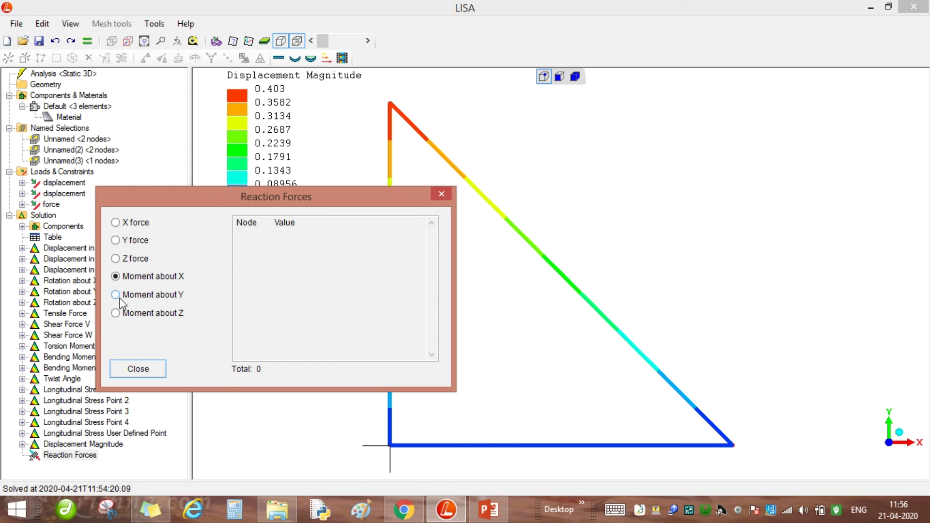
pyautogui.click(116, 294)
pyautogui.click(116, 313)
pyautogui.click(155, 377)
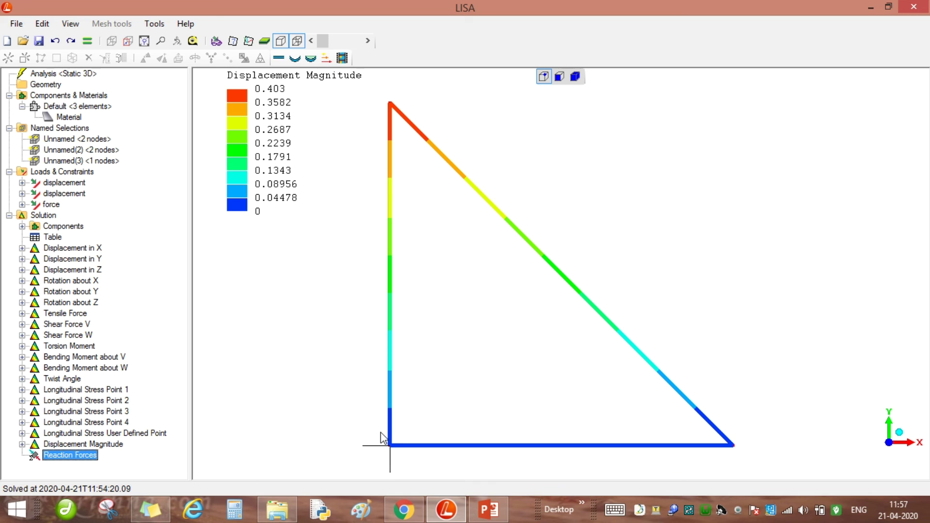
# - Display the deformed shape with displx, disply and displz at an amplification factor of 641.1563, overlaid with the undeformed mesh
pyautogui.click(311, 61)
pyautogui.click(294, 61)
pyautogui.click(197, 167)
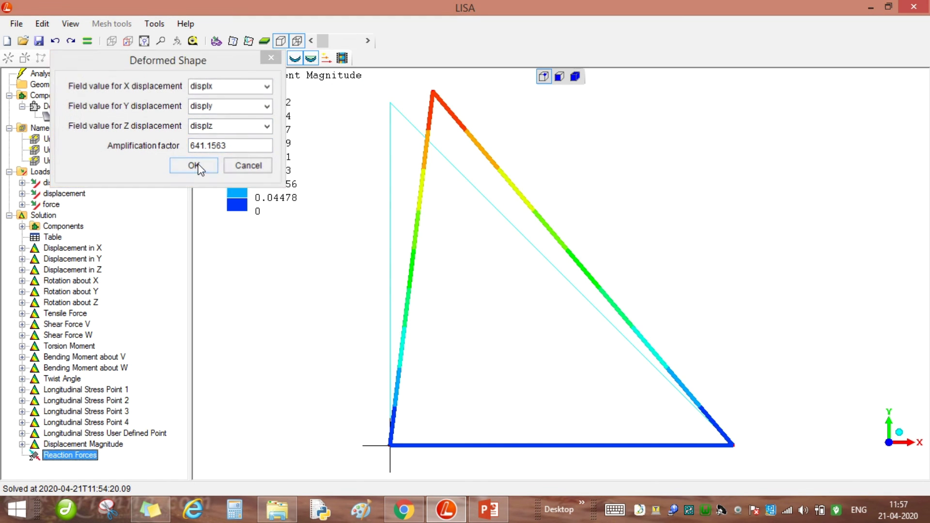
# - Compare the deformed truss with and without the undeformed mesh, leaving the overlay on
pyautogui.click(312, 60)
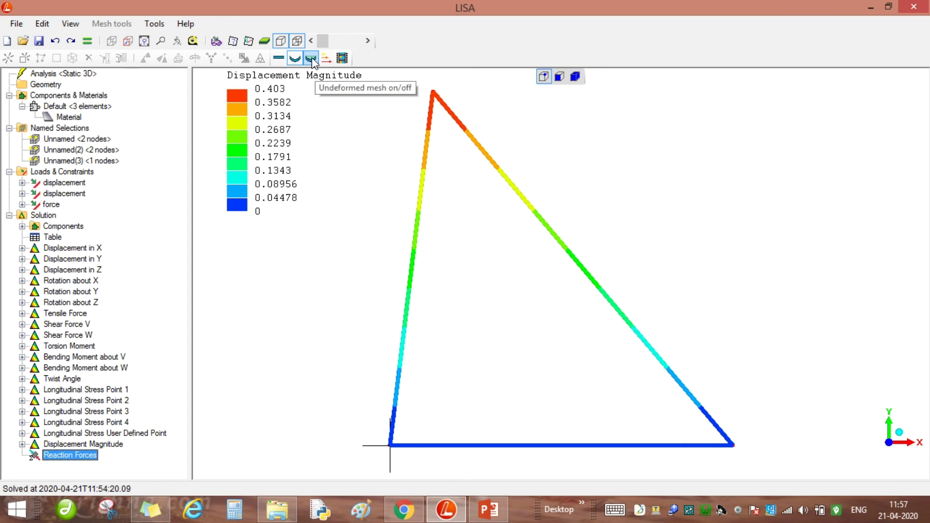
pyautogui.click(313, 60)
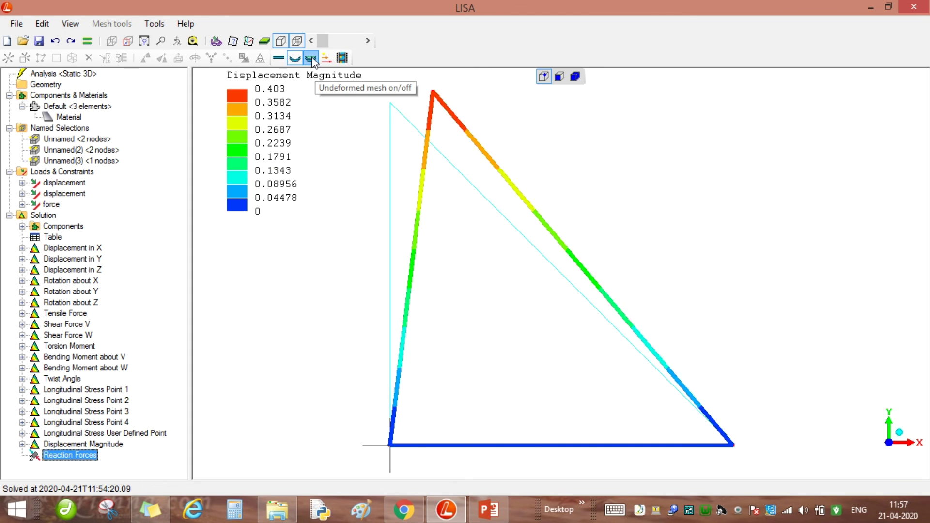
pyautogui.click(313, 60)
pyautogui.click(313, 60)
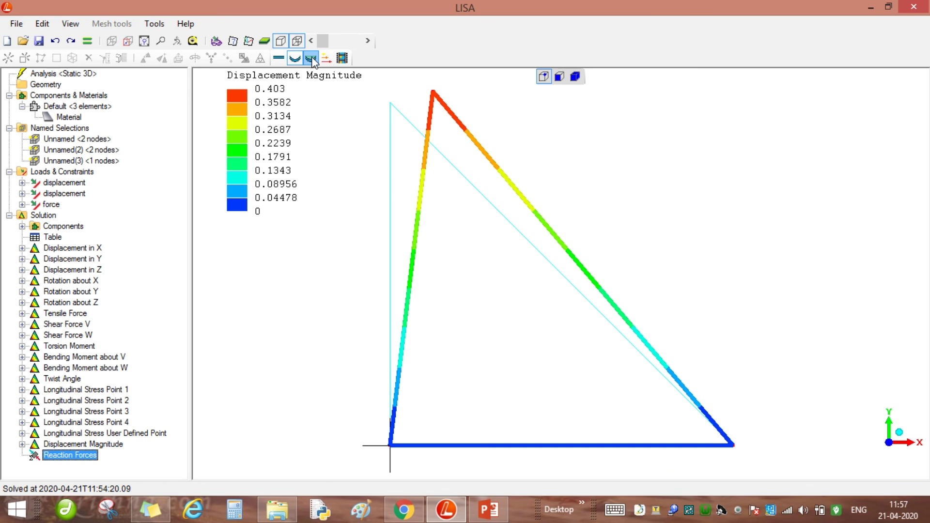
pyautogui.click(313, 59)
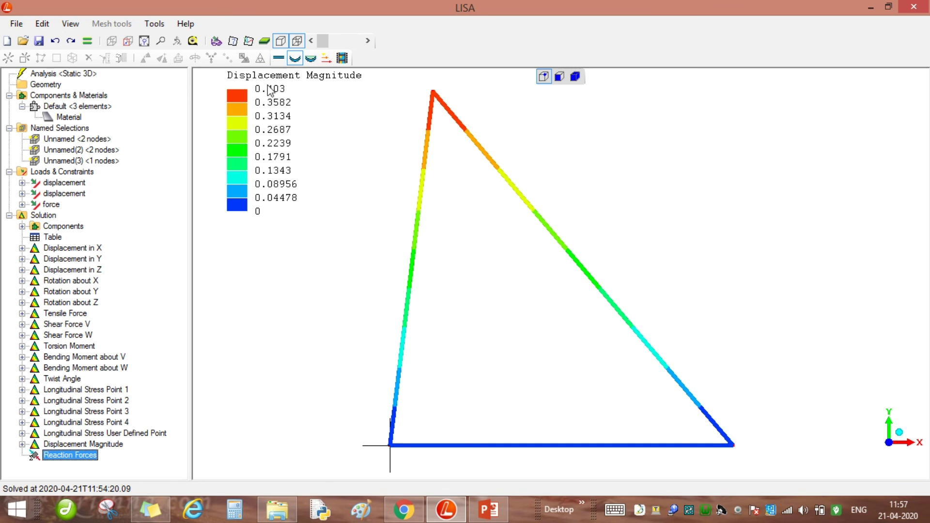
pyautogui.click(311, 59)
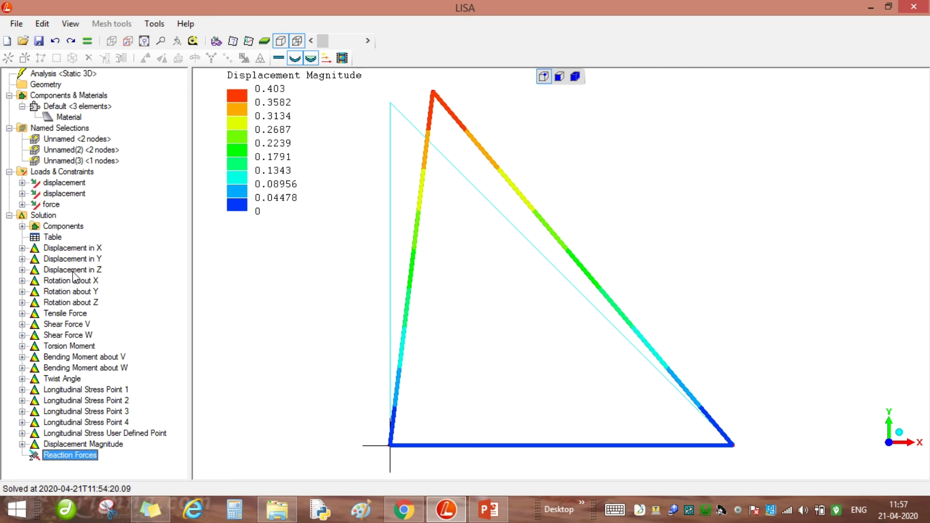
# - Examine Displacement in X, Displacement in Y and Displacement Magnitude on the deformed truss
pyautogui.click(70, 249)
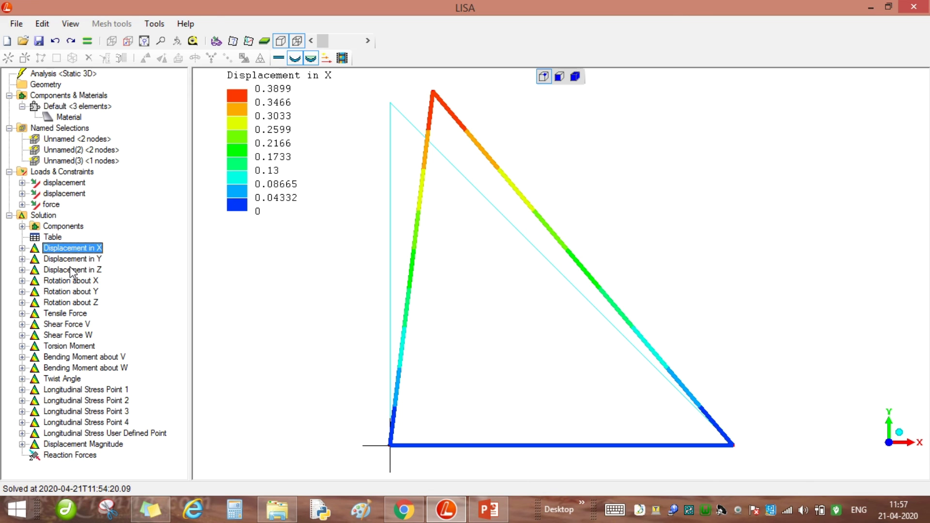
pyautogui.click(71, 261)
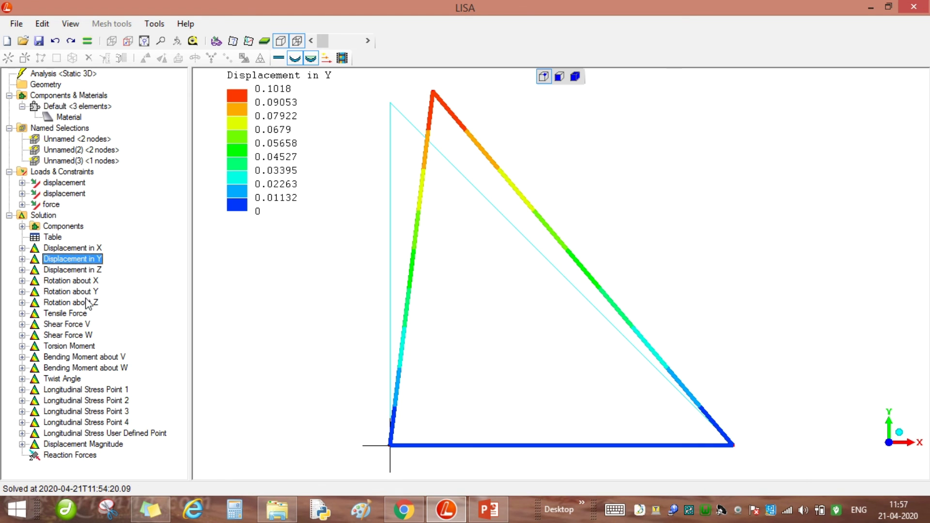
pyautogui.click(82, 444)
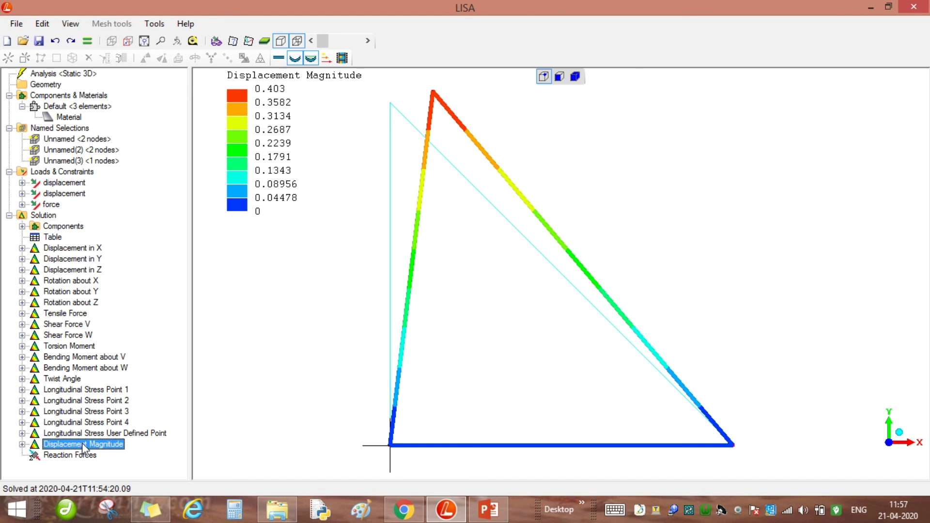